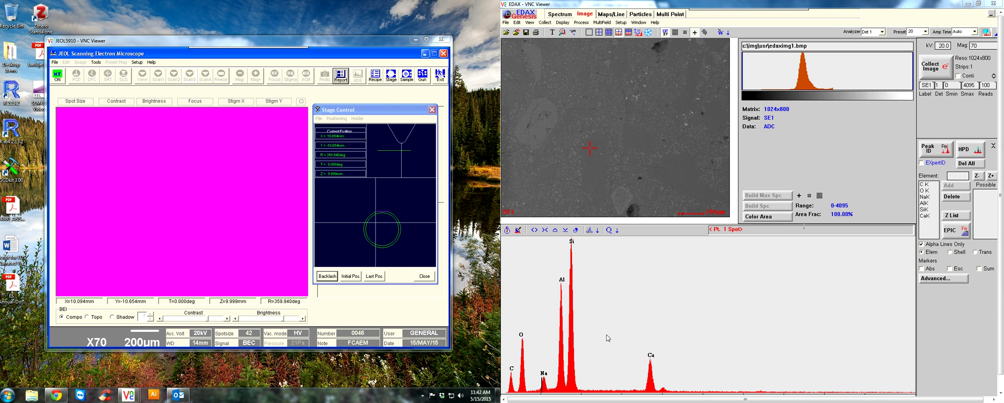
Overlay the HPD peak lines, then move to the Spectrum page with an empty Untitled:1 window.
left_click(972, 153)
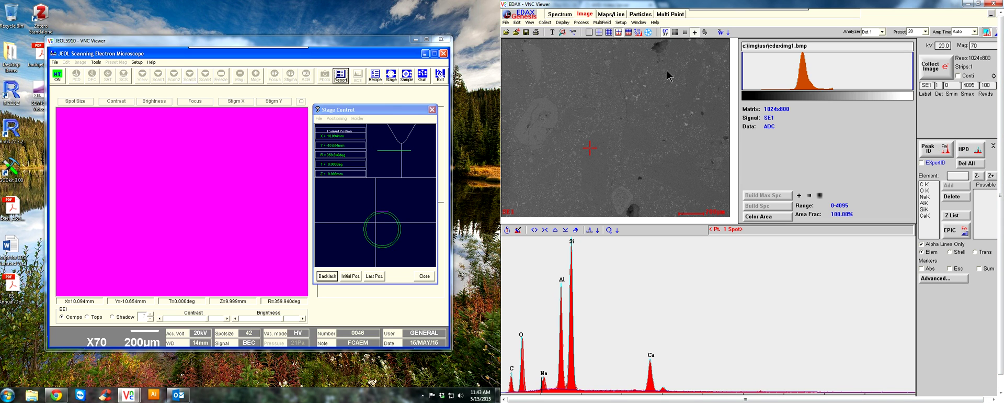
left_click(568, 15)
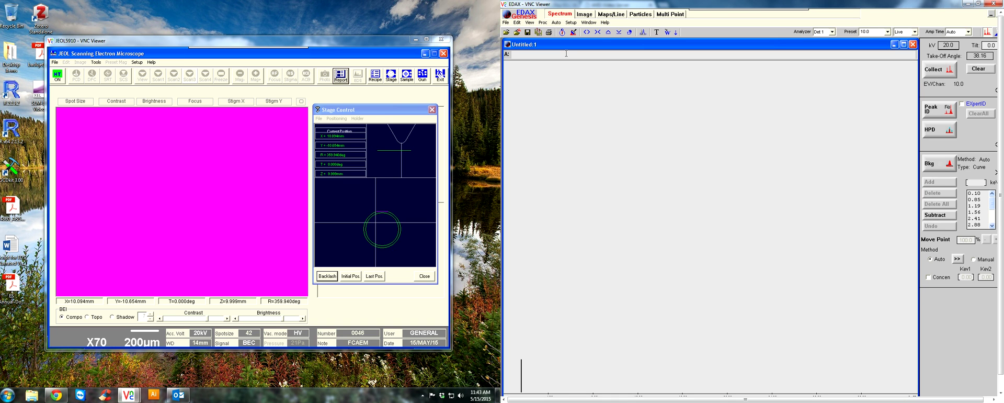
Label the new spectrum Plagioclase-1 and collect its X-ray counts.
left_click(585, 14)
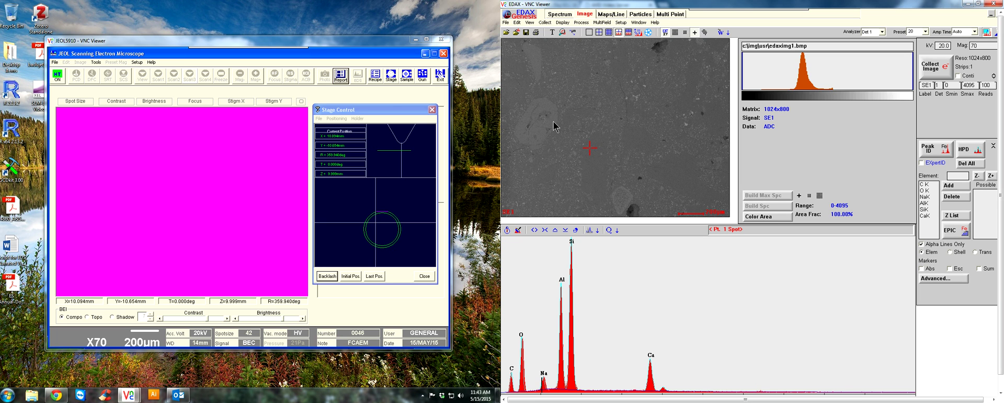
left_click(559, 14)
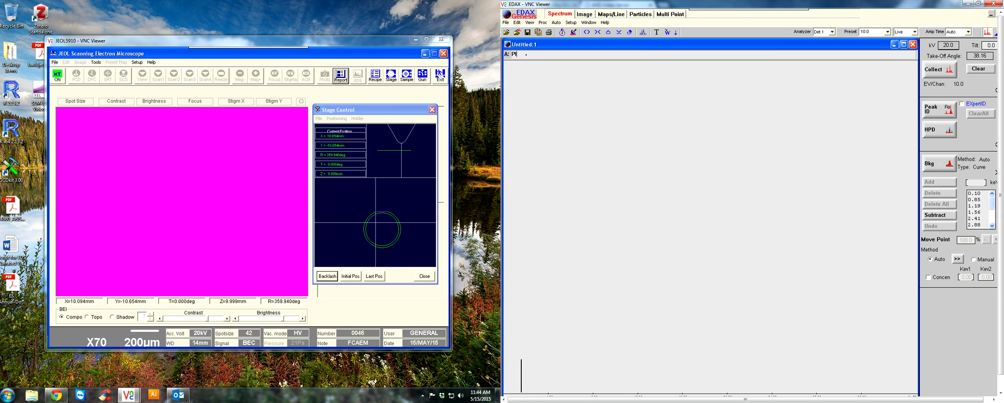
type("gioclase-1")
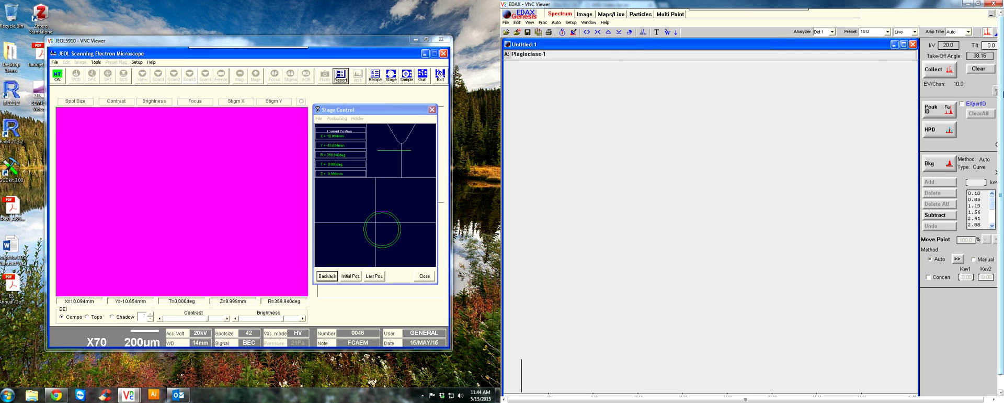
left_click(951, 74)
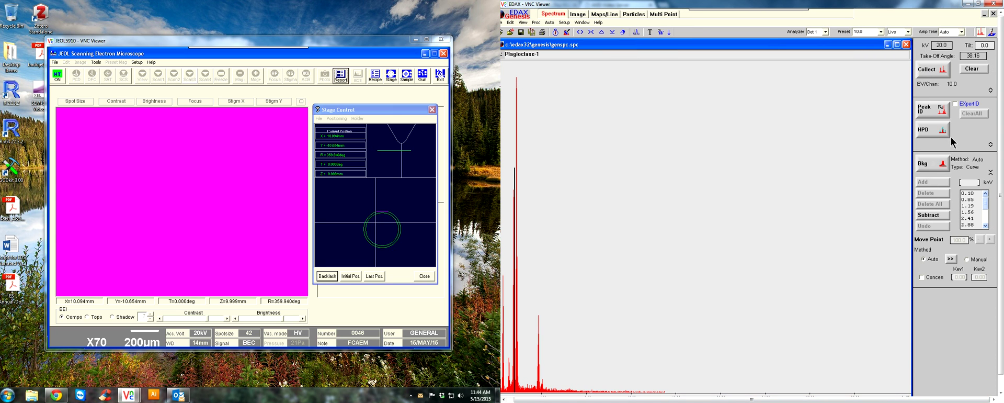
Check candidate lines for the 3.6 keV peak, then auto-identify C, O, Na, Al, Si and Ca.
left_click(990, 145)
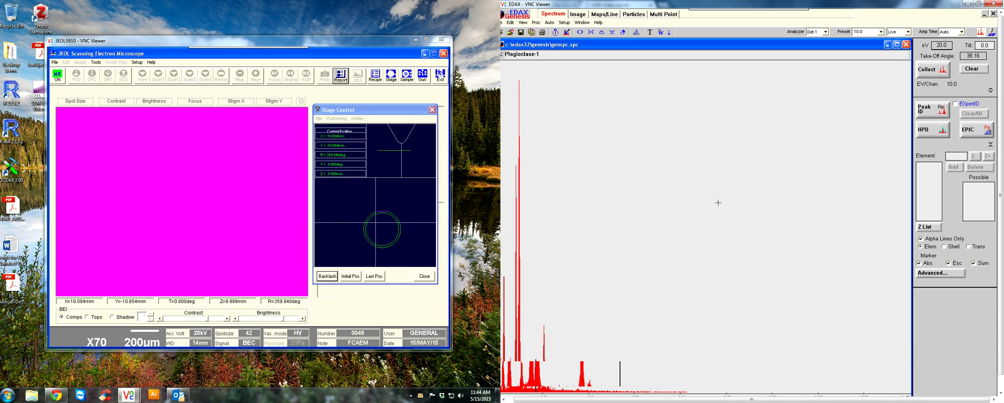
left_click(753, 202)
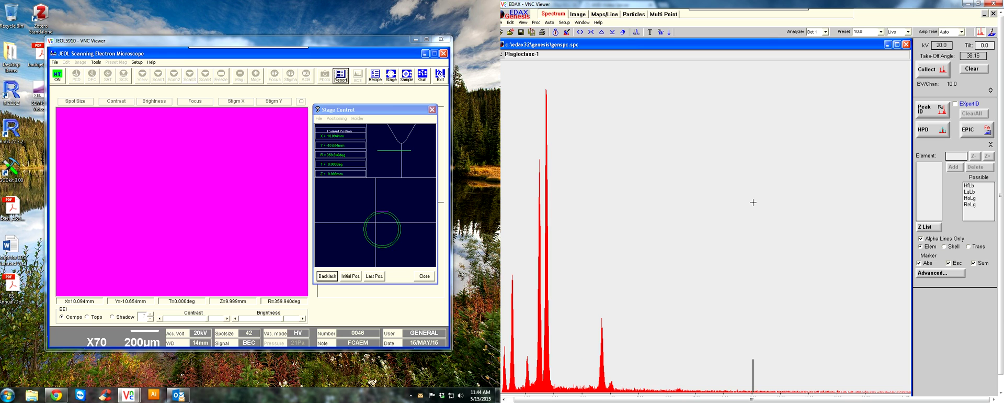
left_click(607, 200)
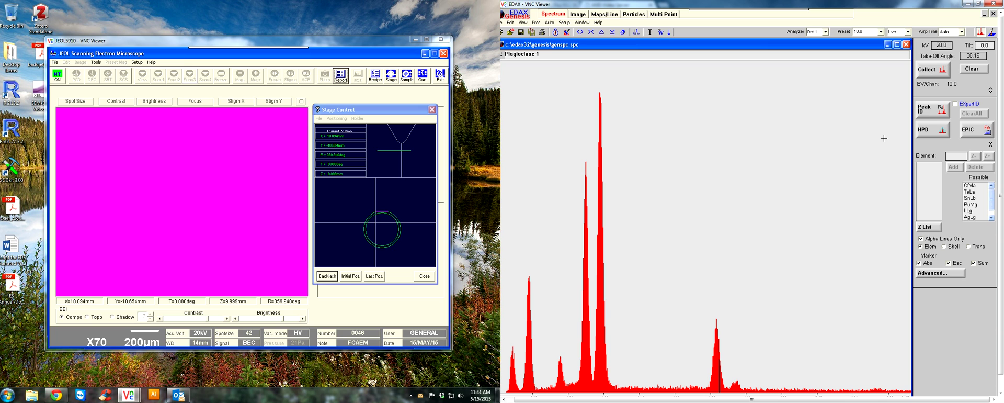
left_click(927, 110)
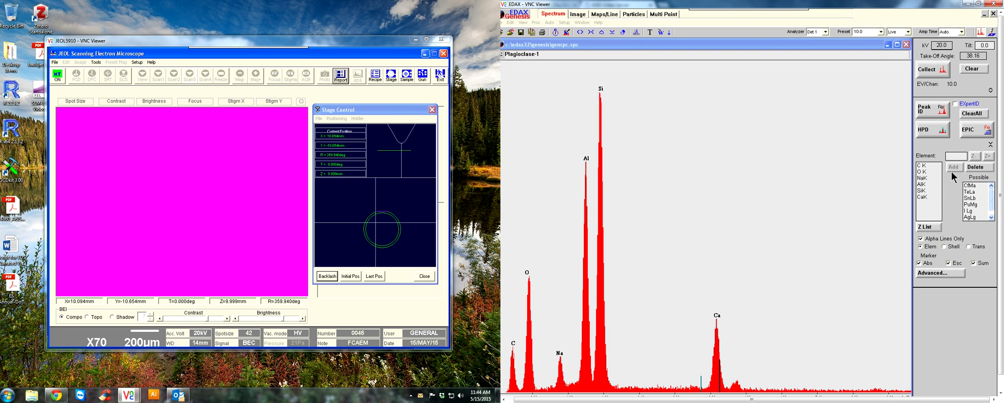
Deselect C K and O K in the Z List, keeping Na, Al, Si and Ca.
left_click(936, 227)
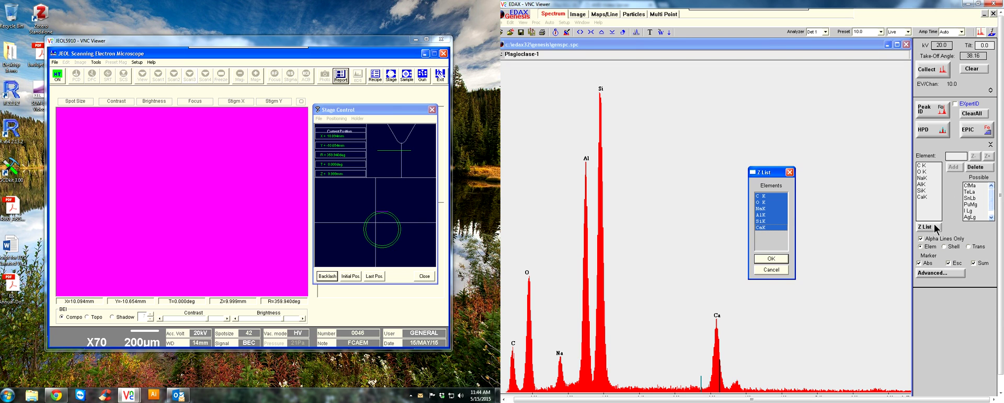
left_click(763, 196)
left_click(762, 203)
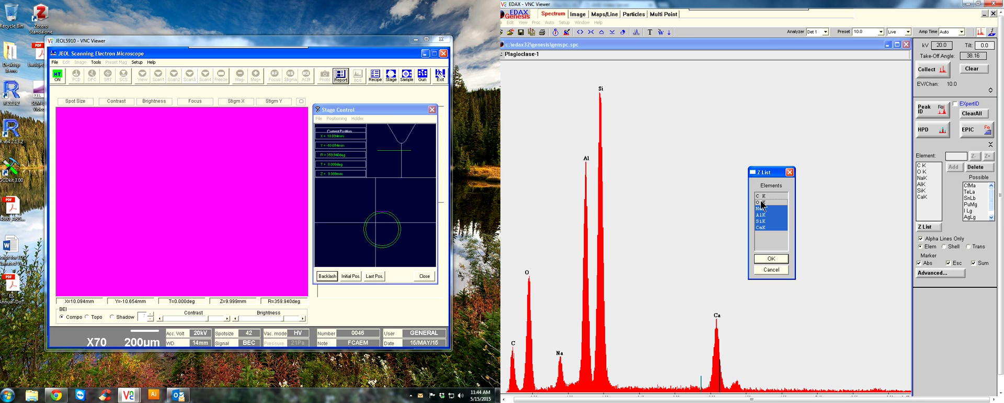
left_click(769, 259)
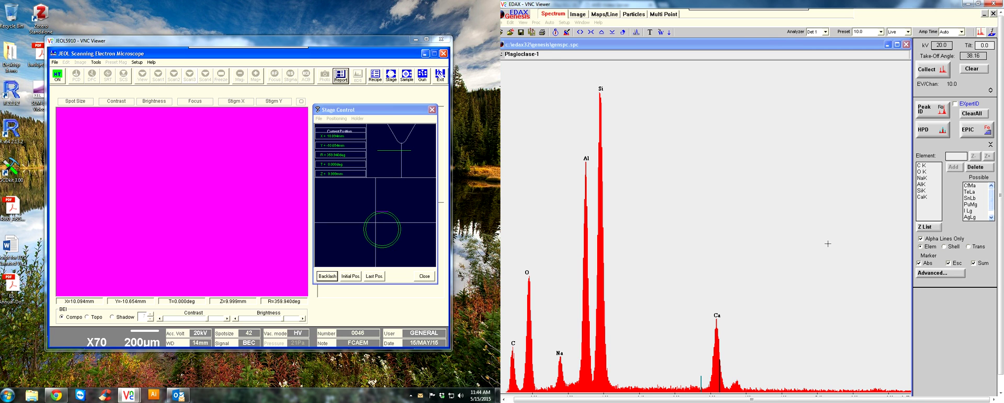
left_click(990, 144)
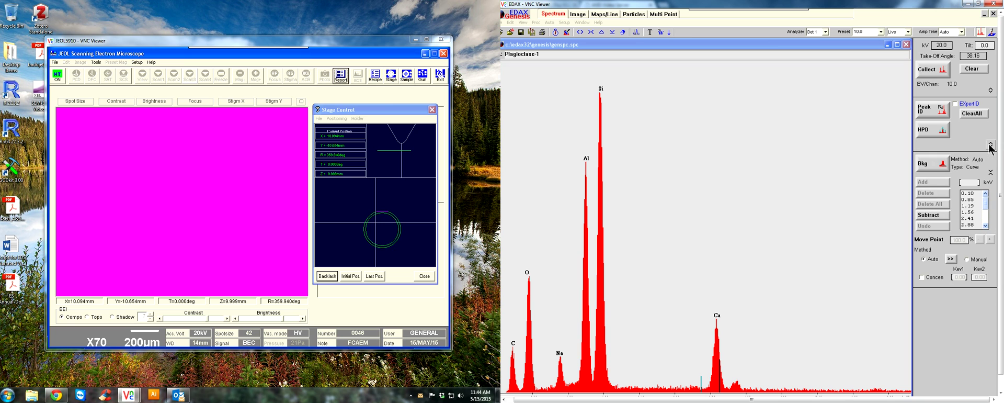
Fit the background, trying manual points at 3.75 and 1.47 keV before reverting to Auto.
left_click(942, 167)
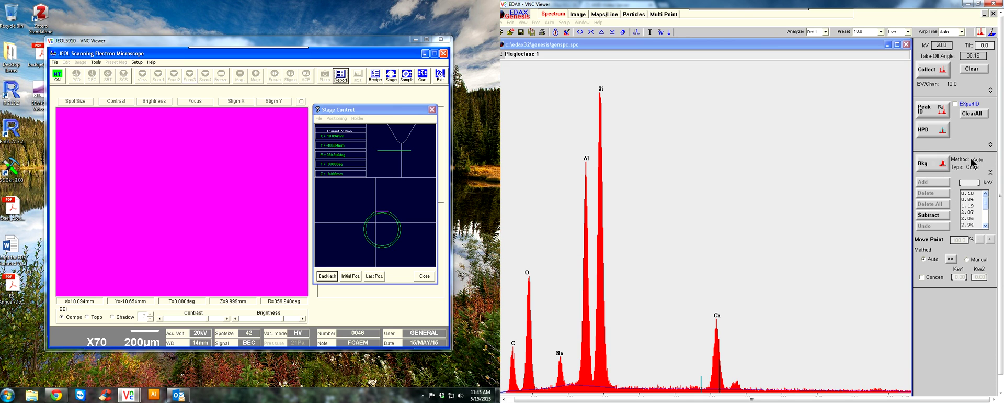
left_click(967, 259)
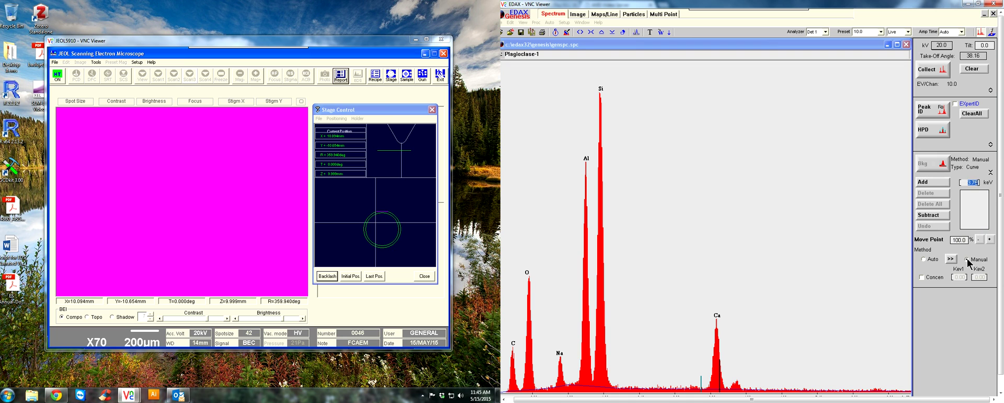
left_click(939, 183)
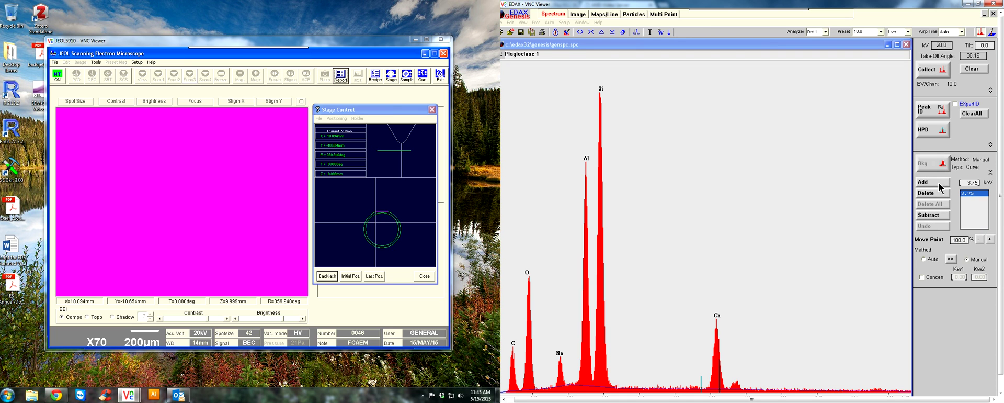
left_click(559, 387)
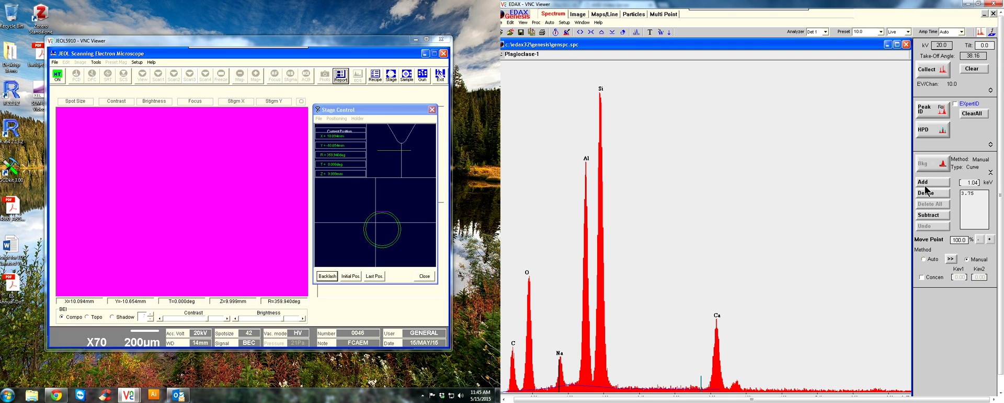
left_click(584, 383)
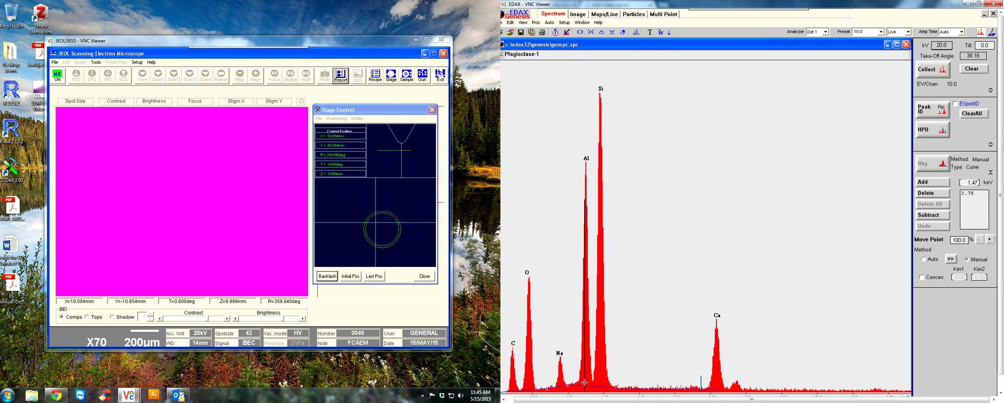
left_click(934, 183)
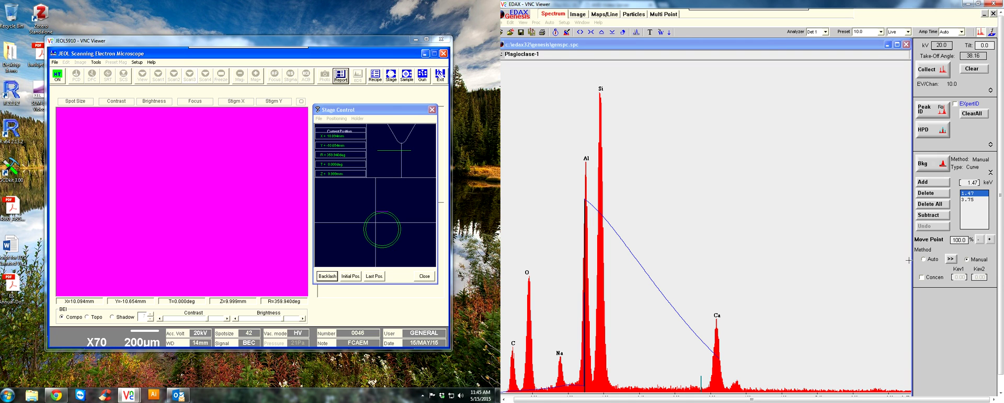
left_click(929, 259)
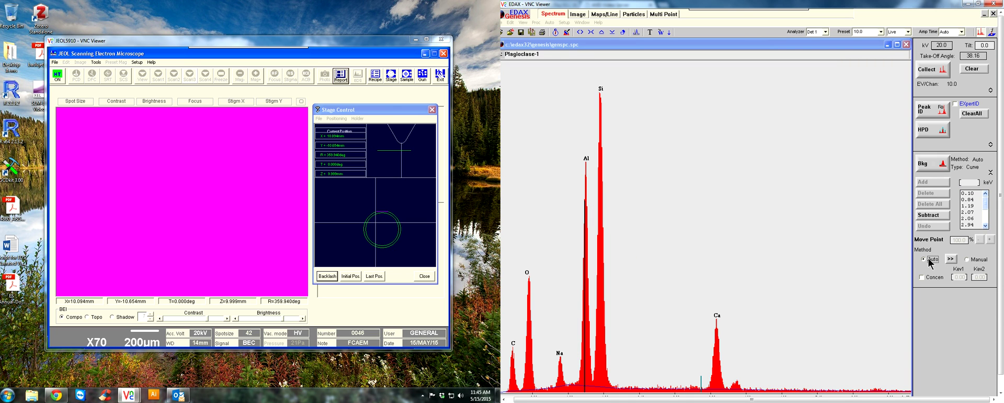
Set the quantification Method to PhiZAF and the Type to Oxides.
left_click(991, 173)
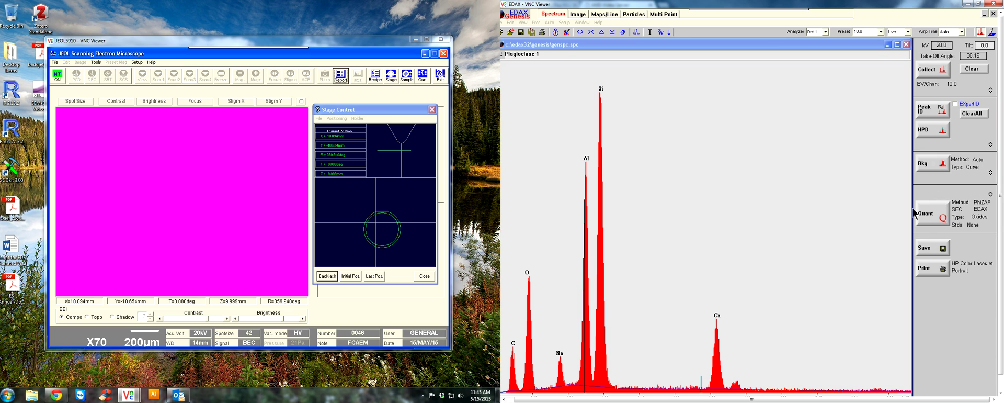
right_click(965, 209)
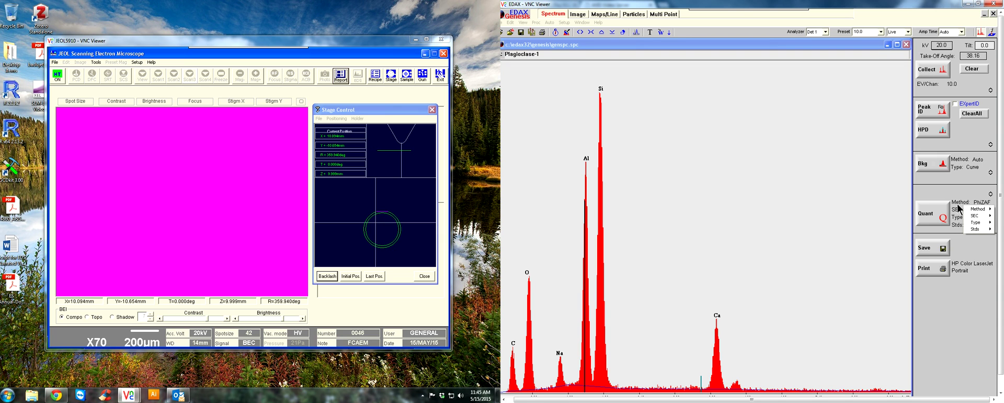
mouse_move(975, 212)
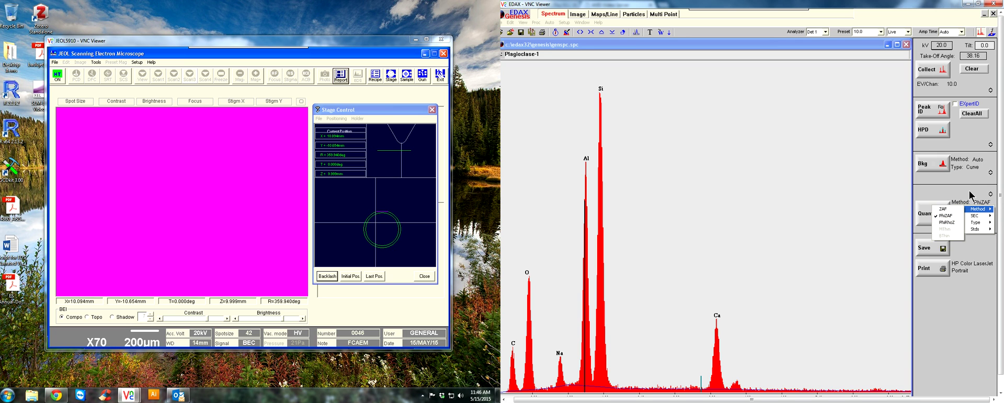
left_click(970, 196)
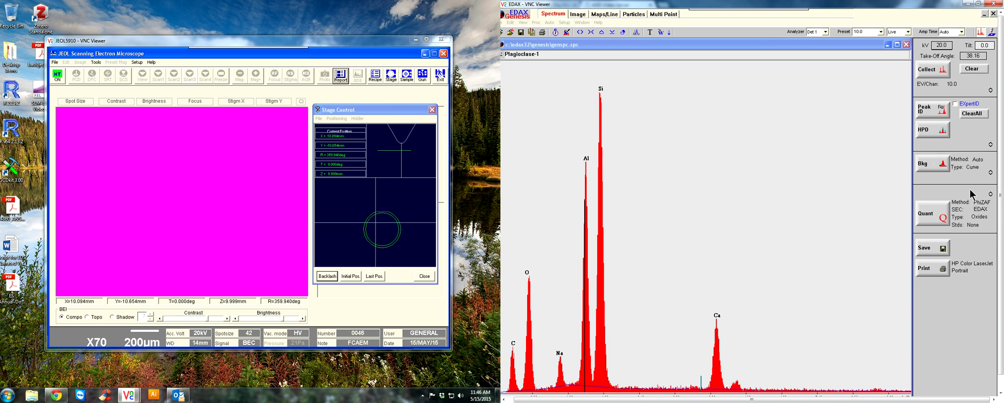
right_click(974, 220)
mouse_move(967, 236)
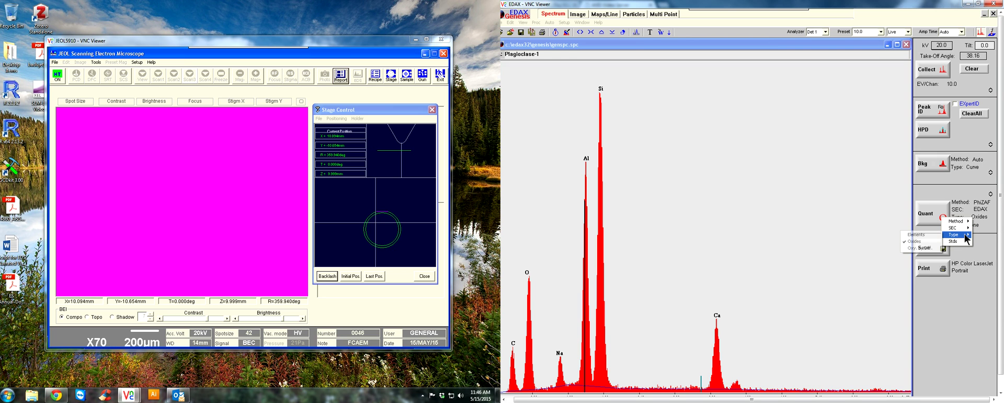
left_click(920, 244)
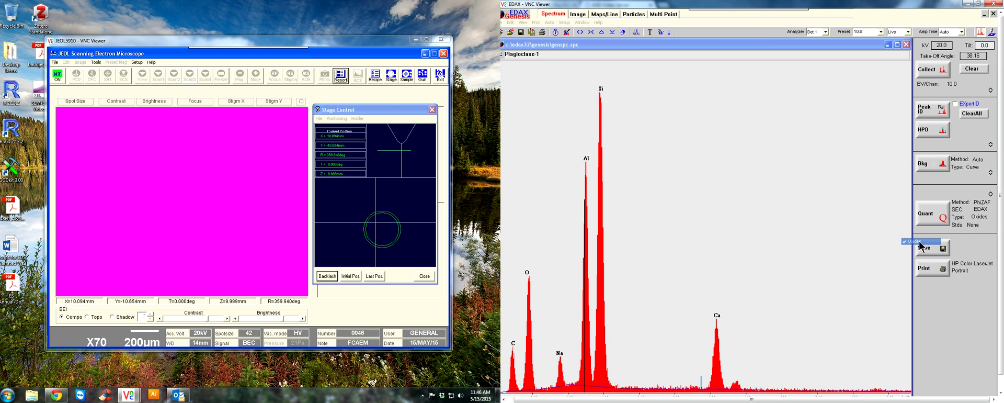
right_click(978, 210)
left_click(971, 204)
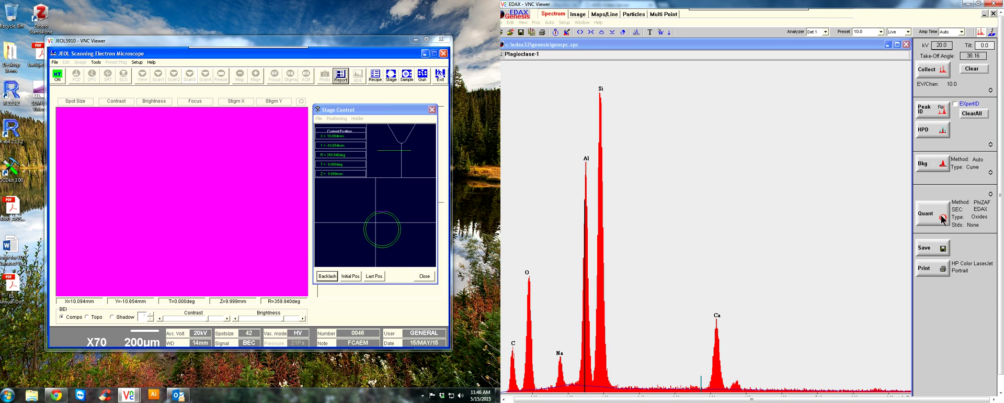
Run Quant and review Na2O 3.83, Al2O3 30.21, SiO2 54.95, CaO 11.02 wt% at 20 kV.
left_click(942, 219)
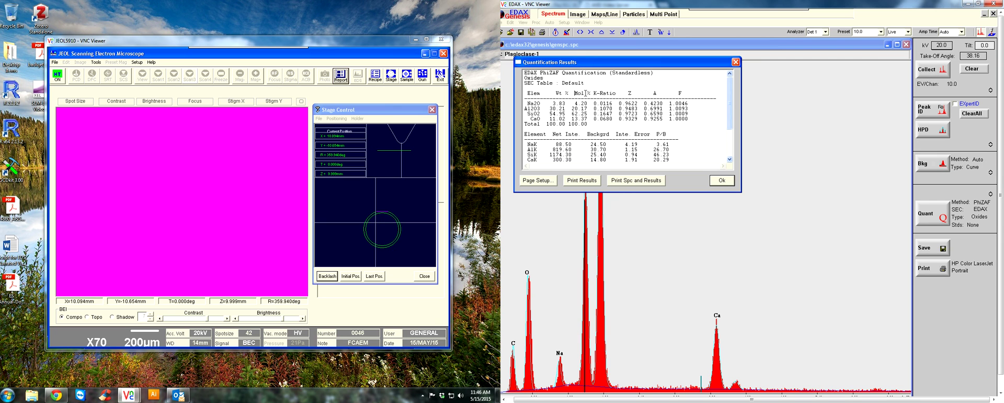
left_click_drag(575, 93, 588, 93)
scroll(726, 96, "down", 1)
scroll(723, 92, "up", 1)
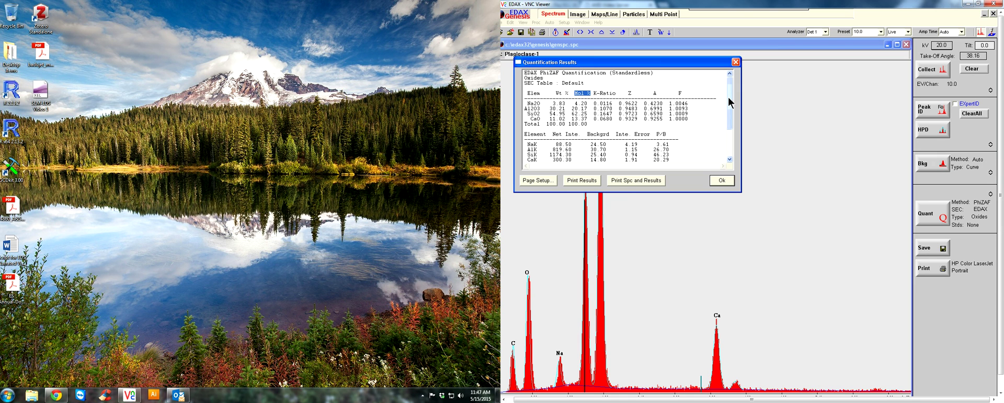
left_click_drag(730, 101, 730, 107)
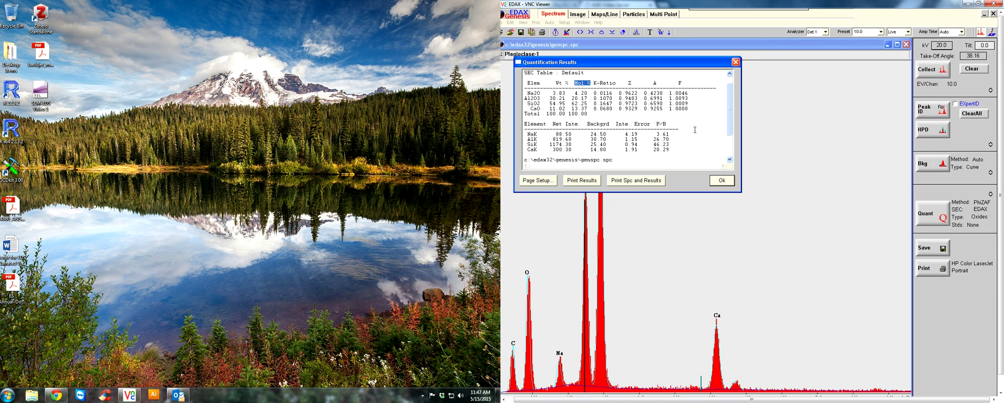
left_click_drag(730, 102, 727, 126)
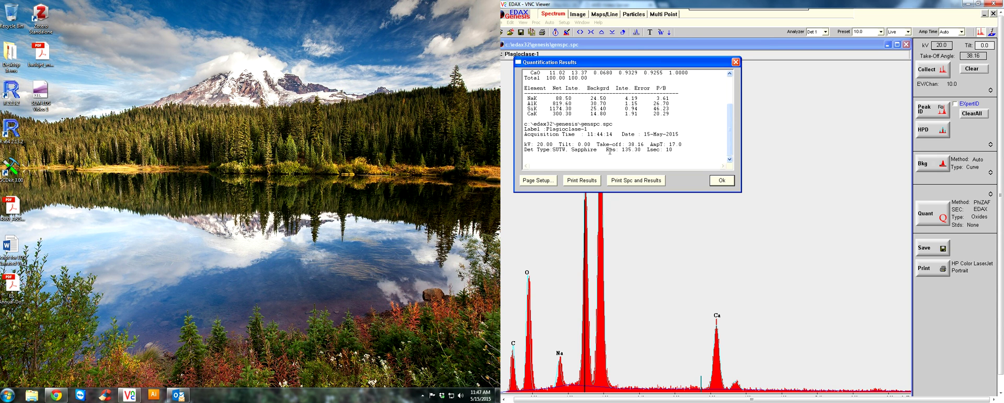
double_click(544, 145)
left_click_drag(578, 151, 596, 151)
double_click(665, 150)
left_click_drag(730, 140, 731, 114)
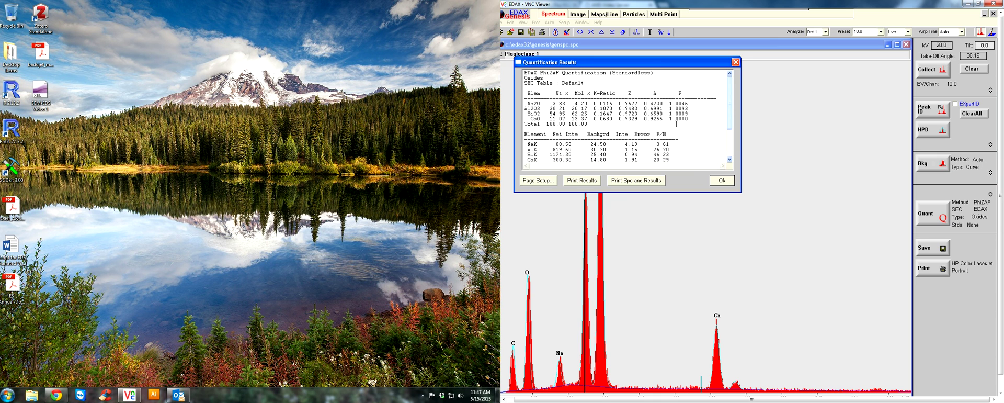
Dismiss the Quantification Results and return to the labelled Plagioclase-1 genspc.spc spectrum.
left_click(721, 181)
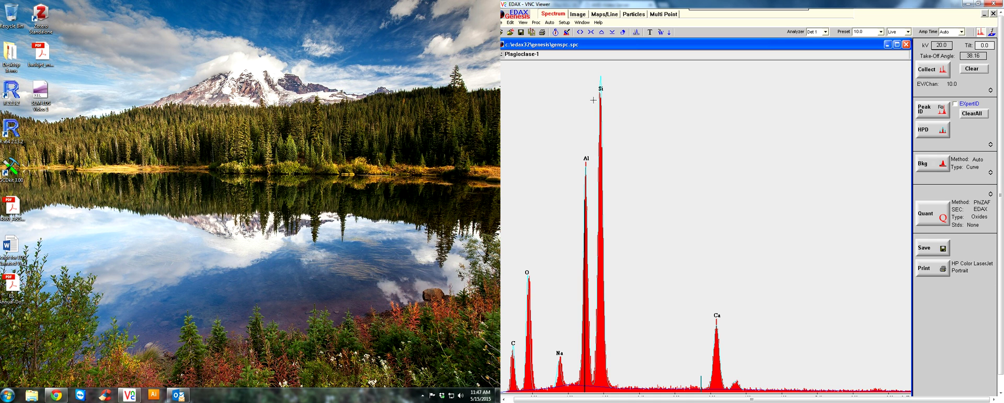
left_click(503, 23)
left_click_drag(677, 400, 641, 401)
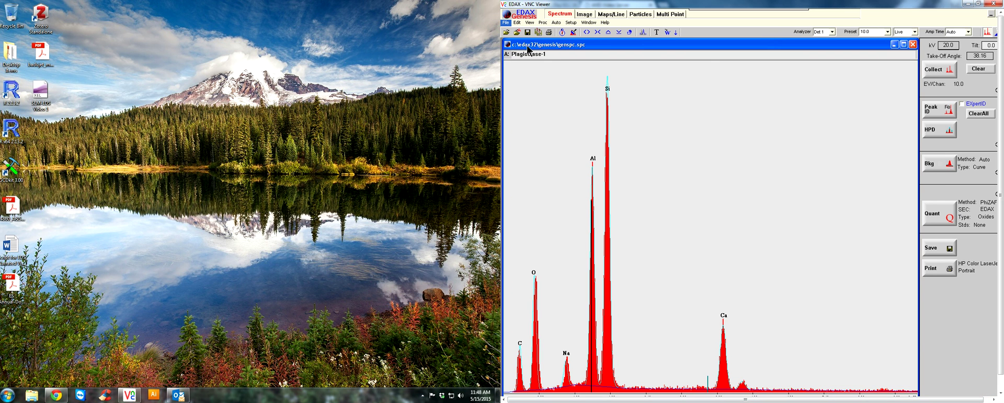
left_click(506, 22)
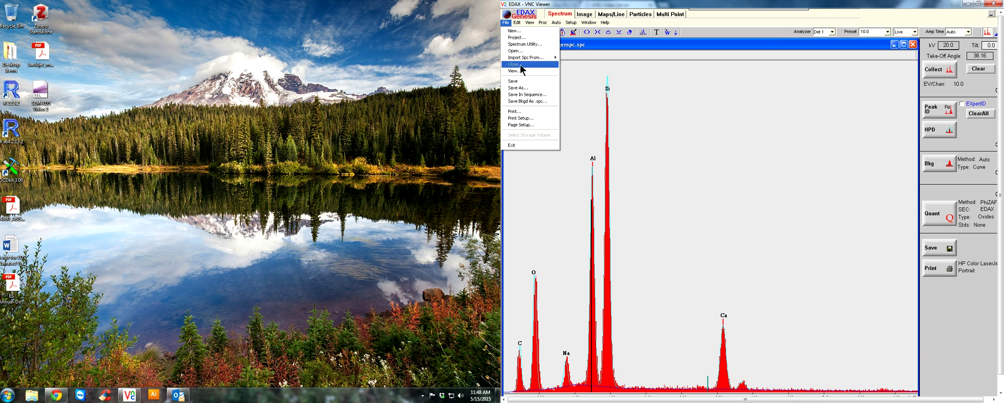
left_click(517, 88)
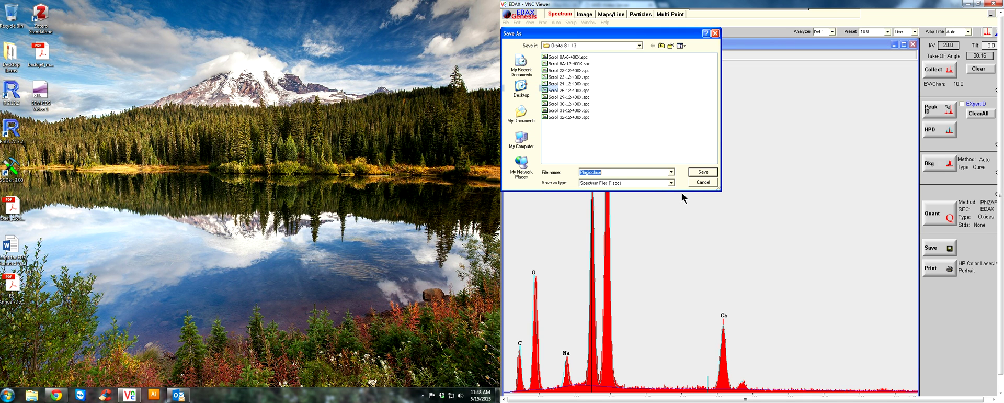
left_click(672, 183)
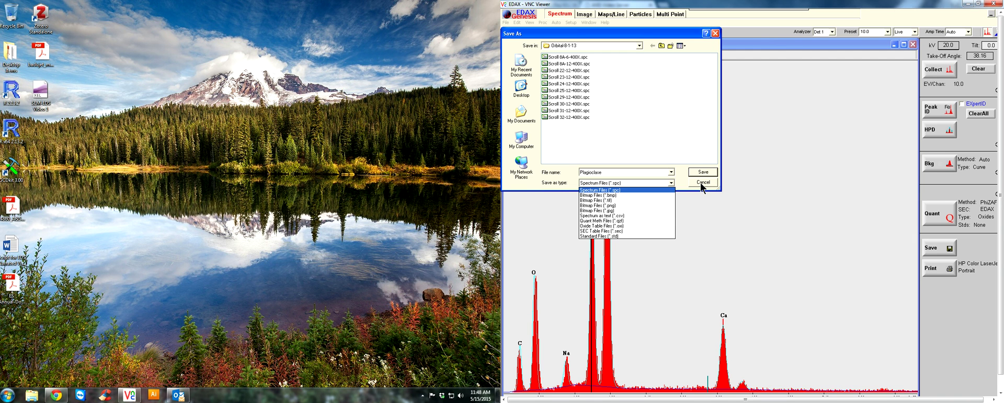
key("Down")
key("Down")
key("Down")
key("Down")
key("Down")
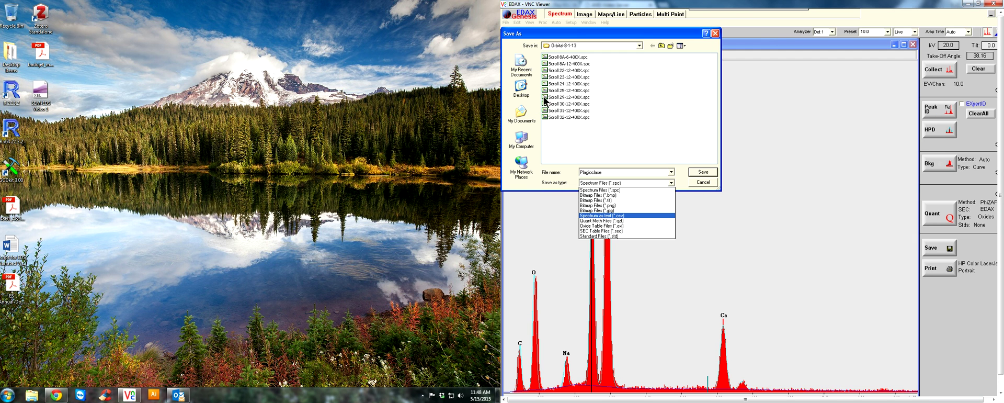
left_click(705, 183)
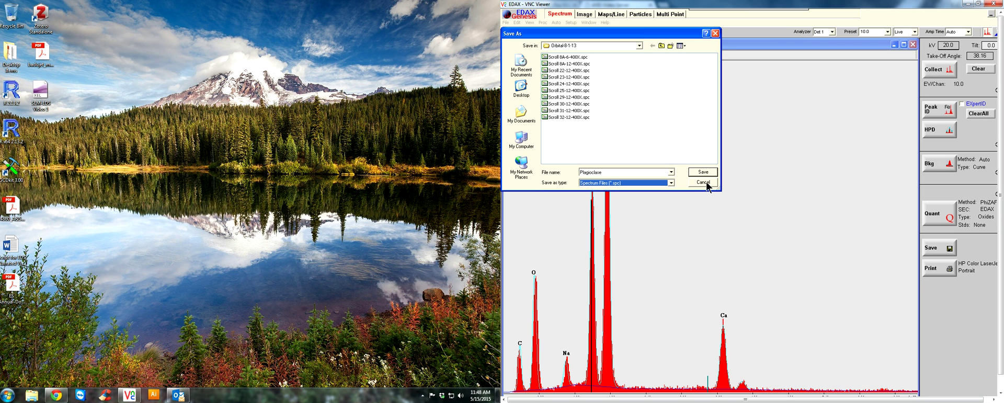
left_click(704, 182)
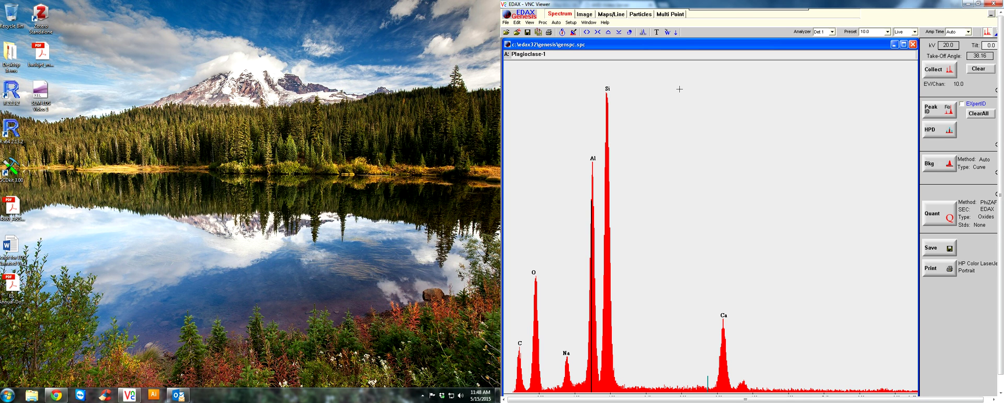
left_click(942, 219)
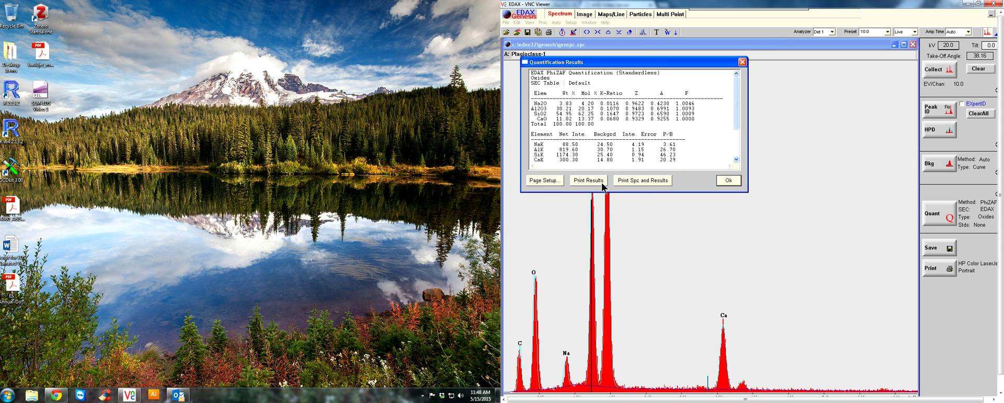
left_click(559, 181)
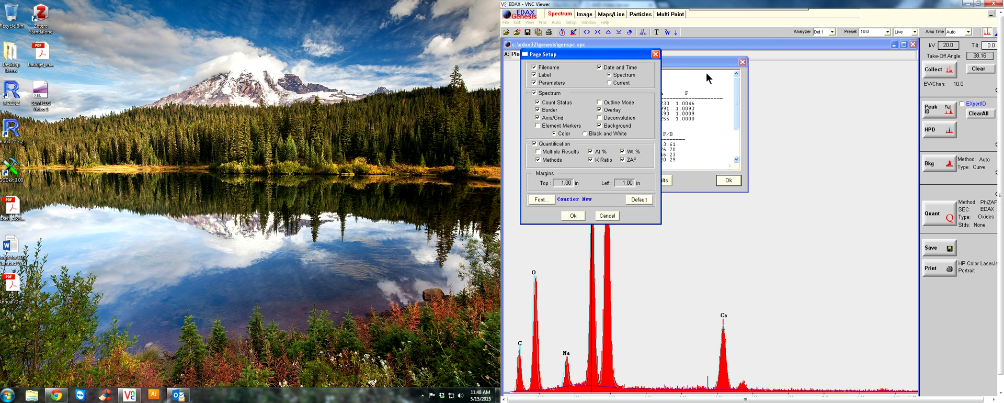
left_click_drag(604, 54, 859, 110)
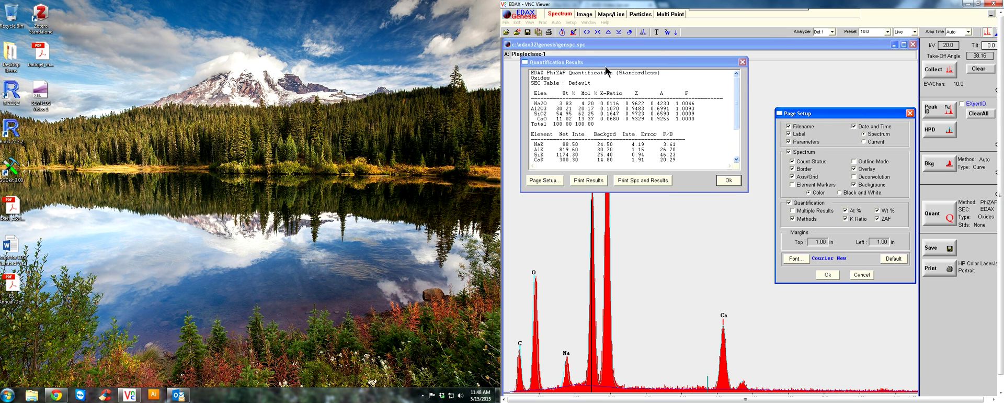
left_click(828, 275)
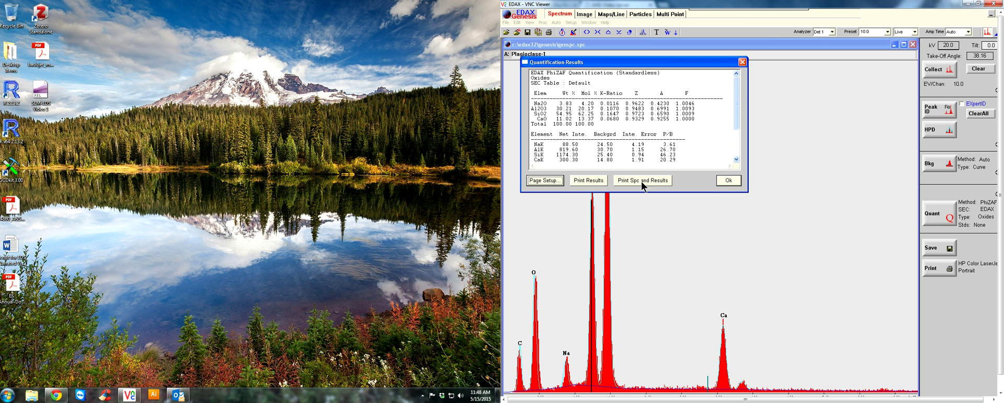
left_click(727, 181)
left_click(727, 181)
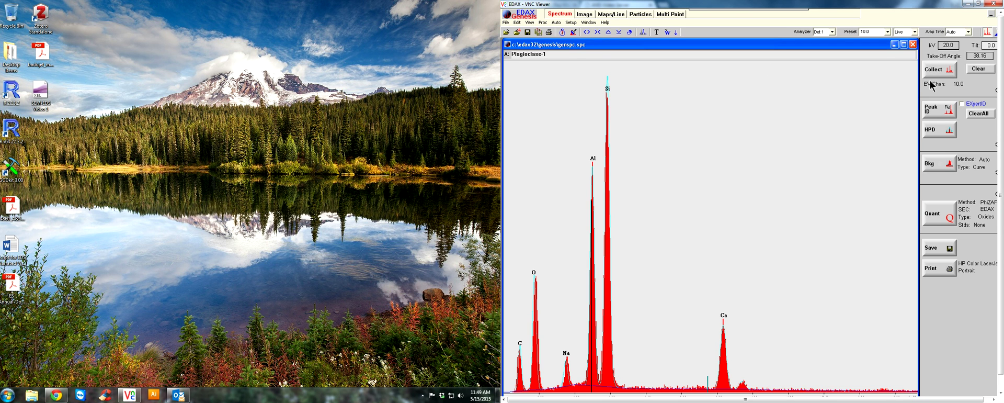
Empty the spectrum into a blank Untitled:2 window and switch to the Image view.
left_click(977, 70)
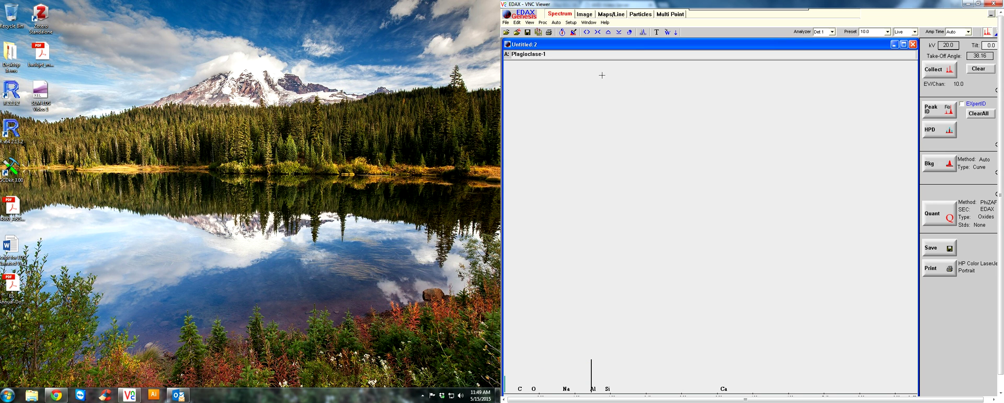
left_click(582, 16)
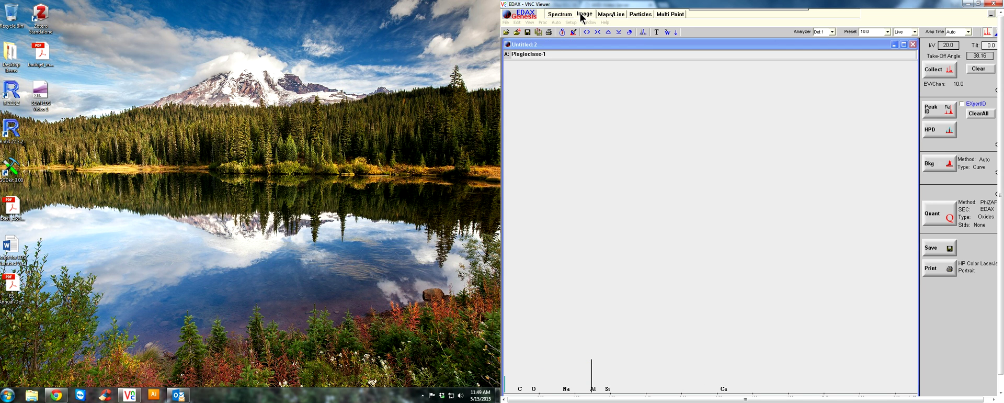